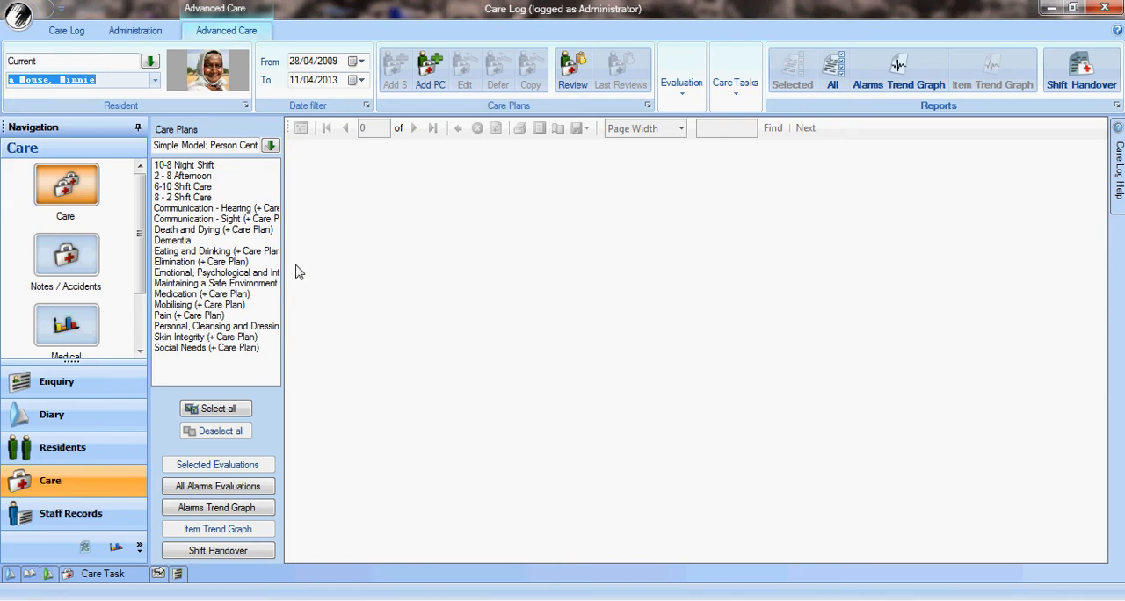
Widen the care plans list and open the review form for 8 - 2 Shift Care
drag(283, 268, 354, 261)
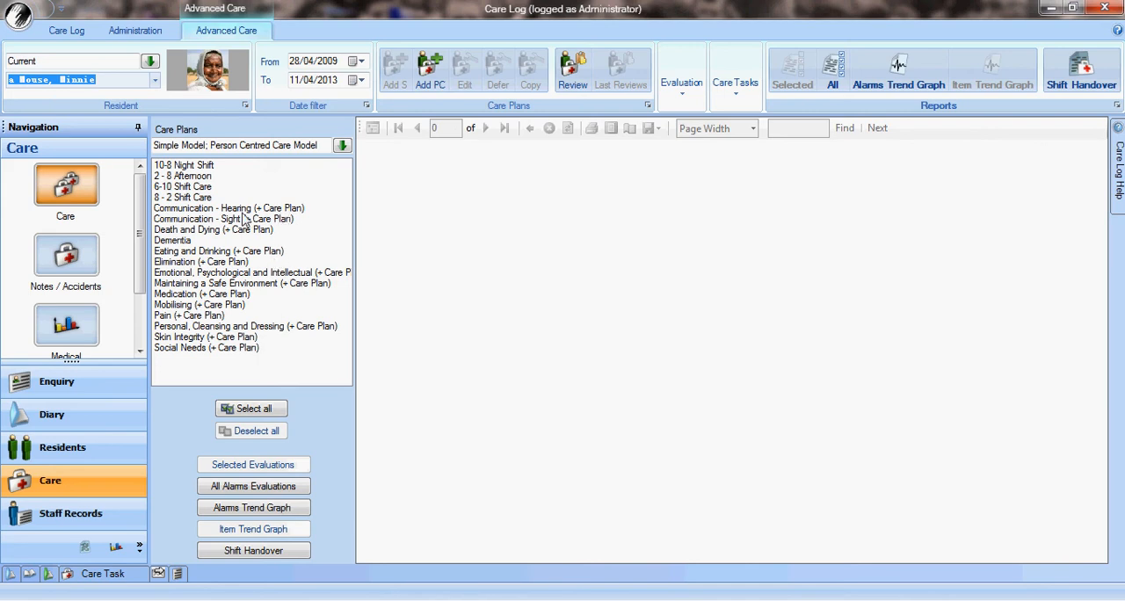
click(197, 199)
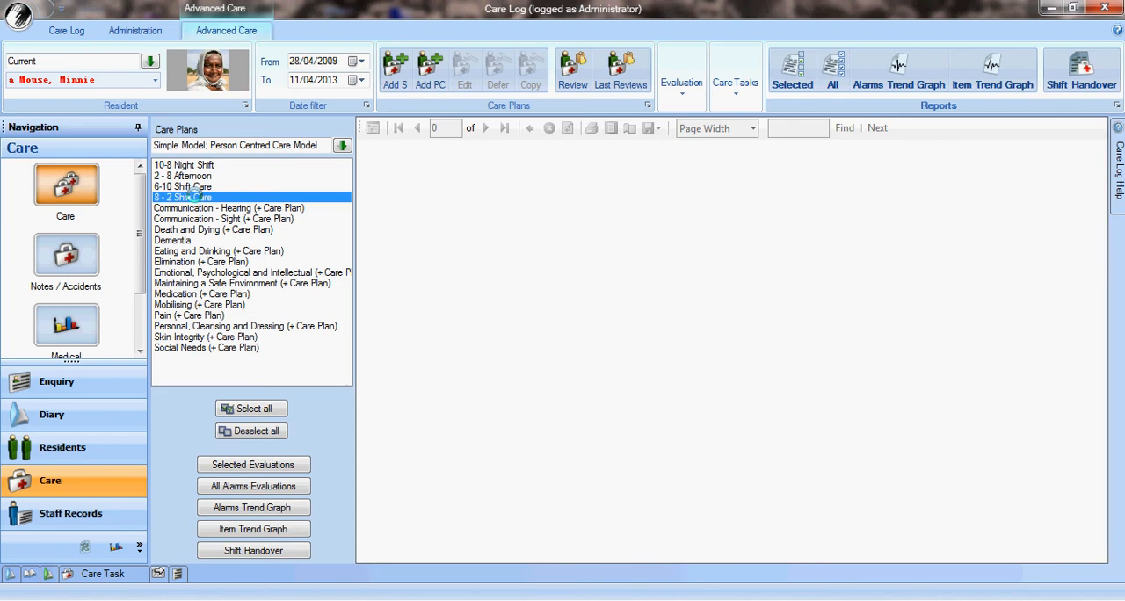
double_click(197, 196)
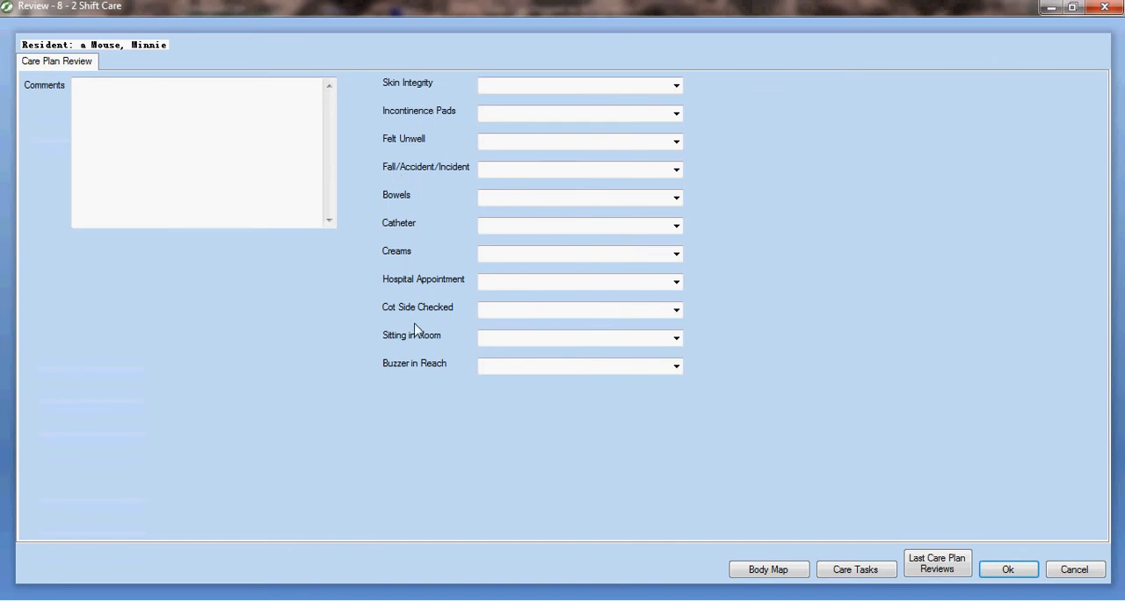
Set Skin Integrity to "New red skin area observed" with the note "Small area 2cm round found behind right knee", and Bowels to "Opened Normally"
click(677, 86)
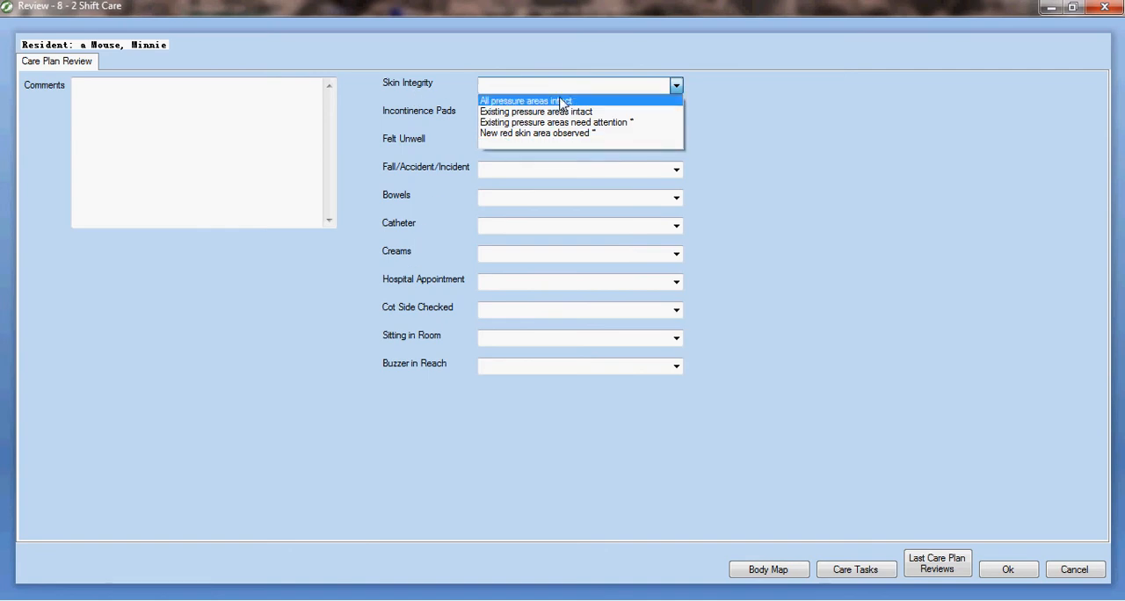
click(594, 137)
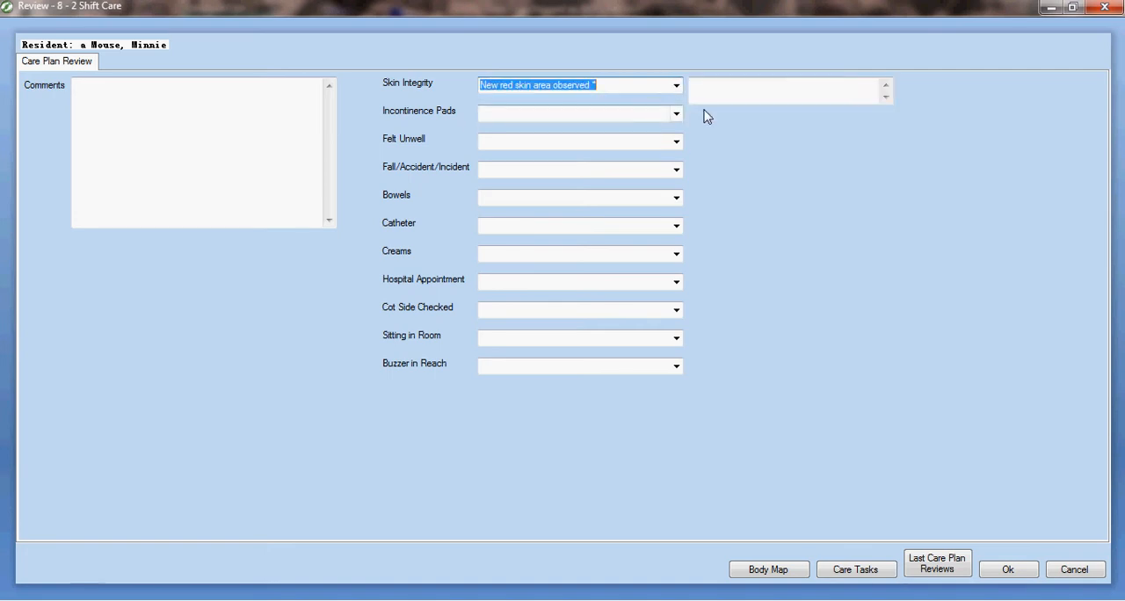
click(722, 94)
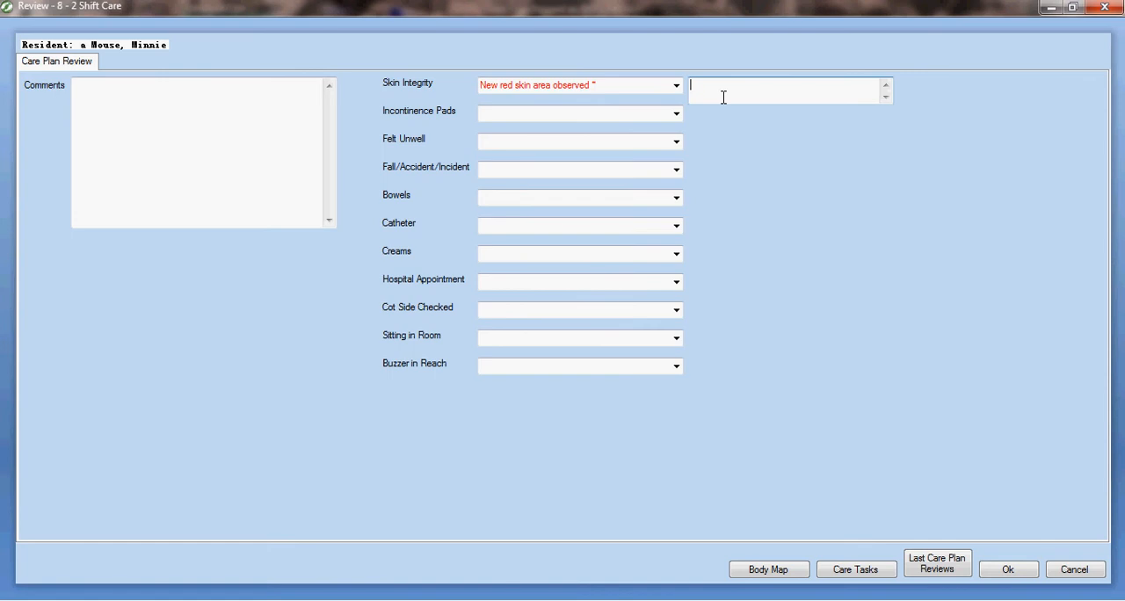
text(Small area 2cm round found behind right knee)
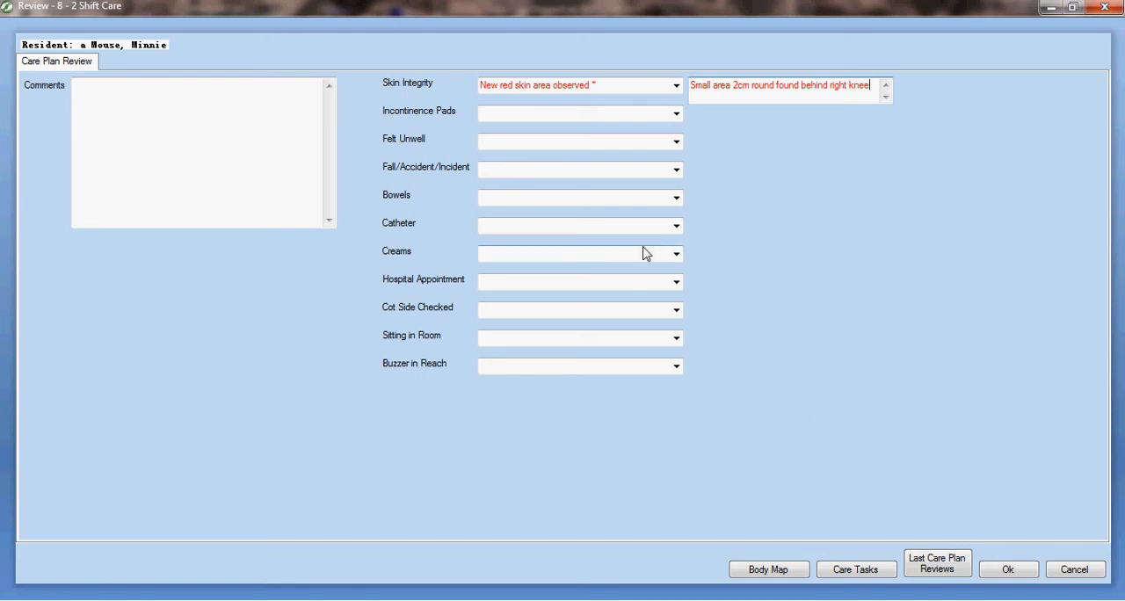
click(678, 202)
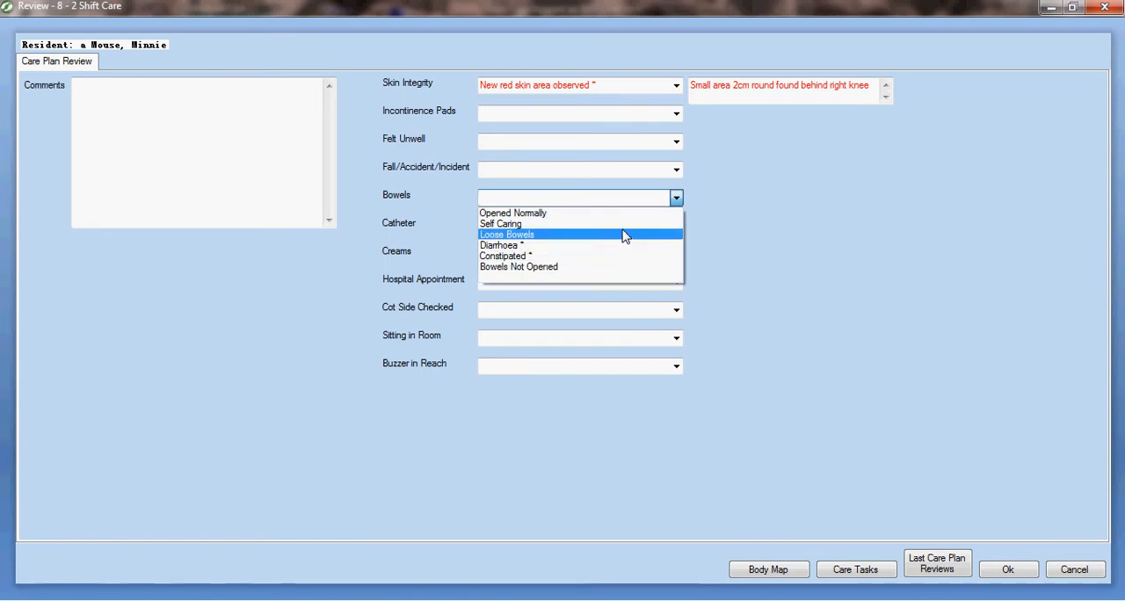
click(640, 214)
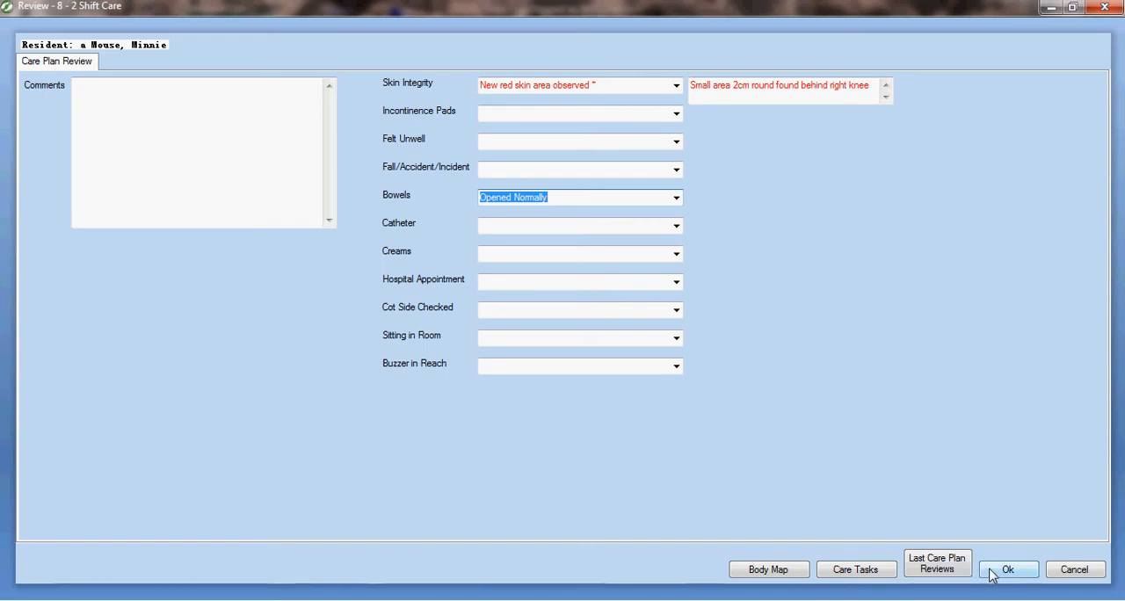
Add a care task for the resident with the description "Observe new redskin area behind right knee"
click(850, 578)
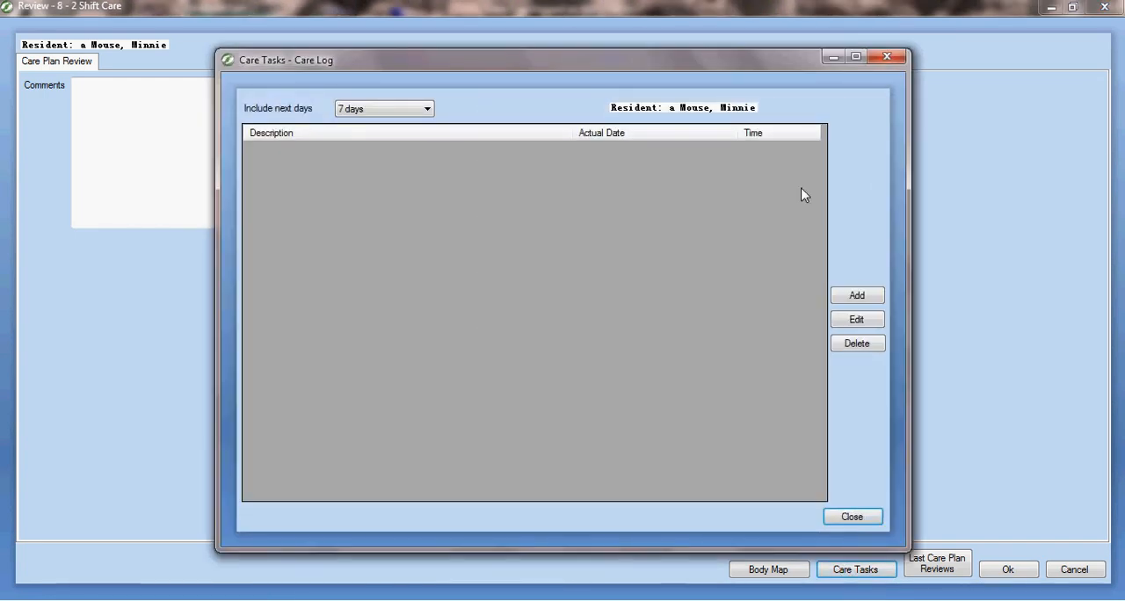
click(860, 297)
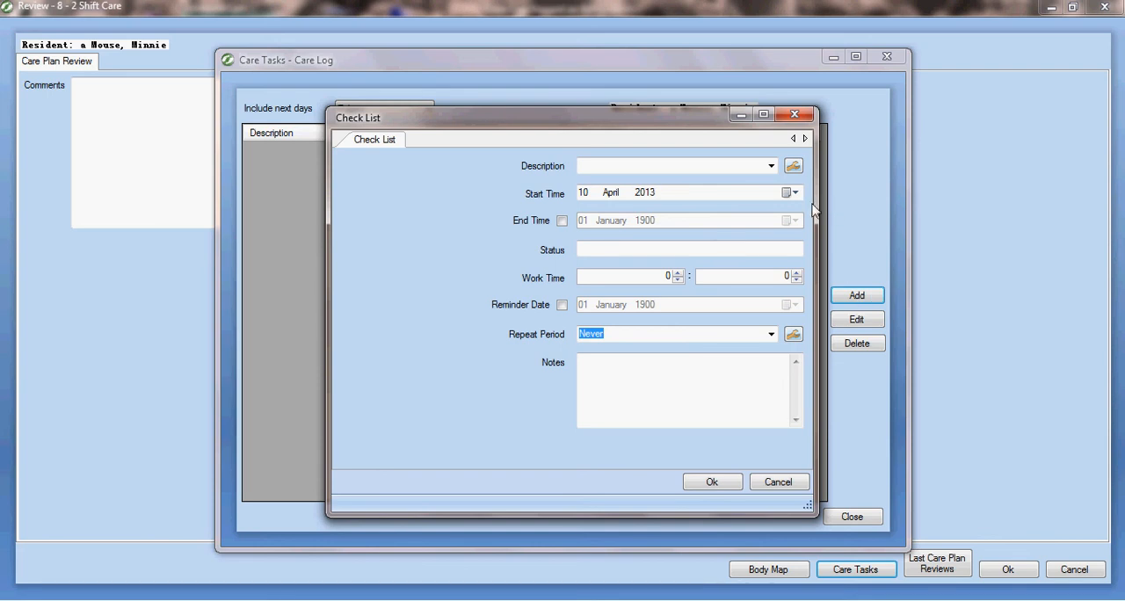
click(750, 161)
text(Observe )
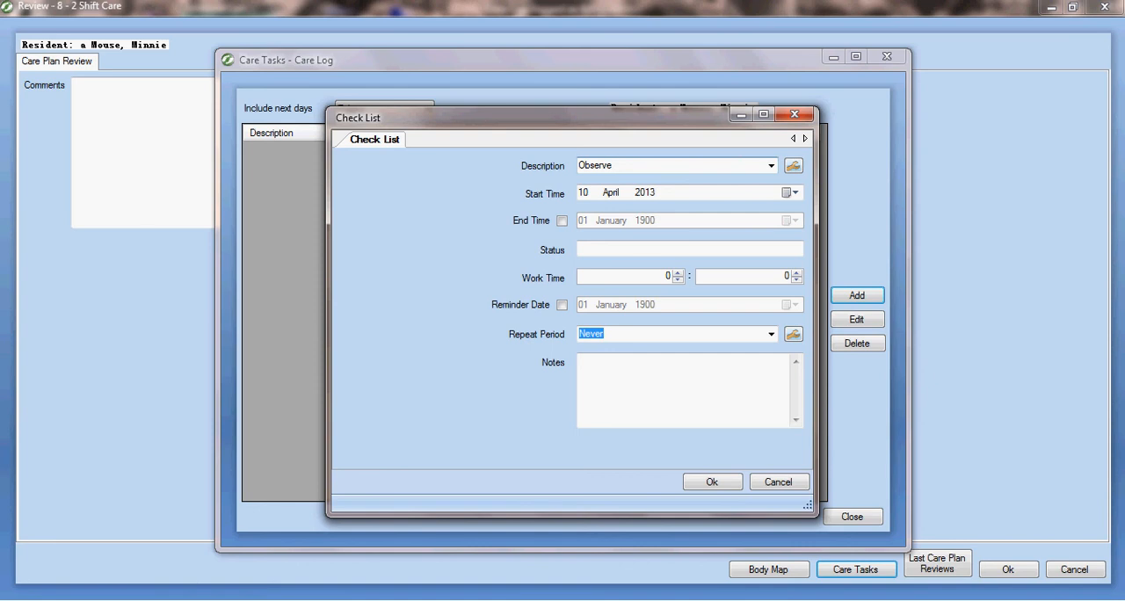
text(new redskin area at)
key(BackSpace)
text(behind right k)
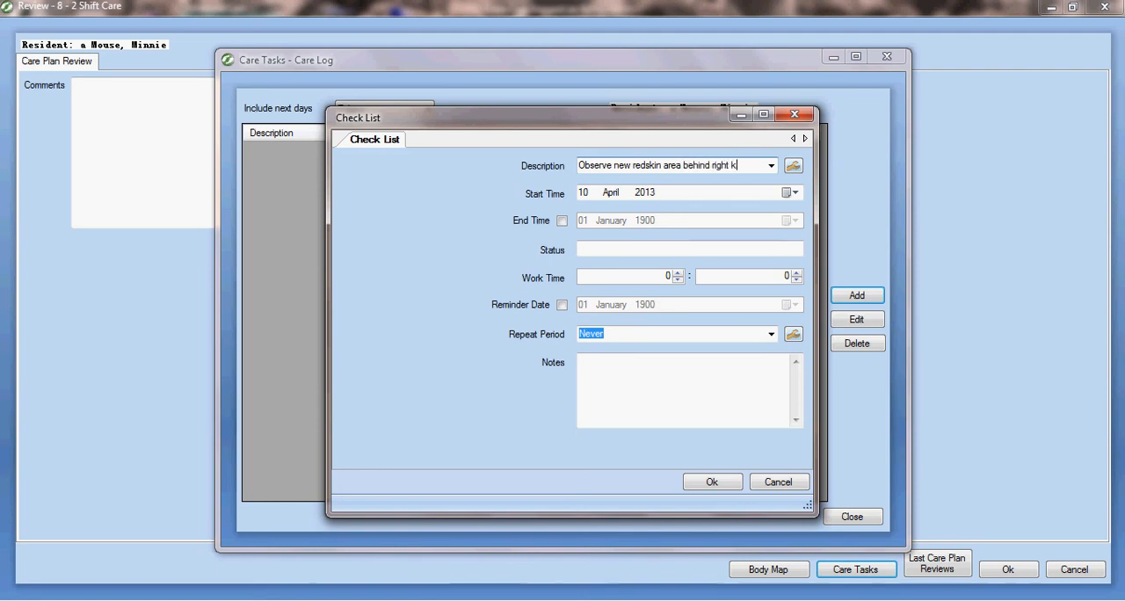
text(nee)
Give the care task an end date of 14 April 2013 and a Daily repeat period, save it and return to the review
click(561, 221)
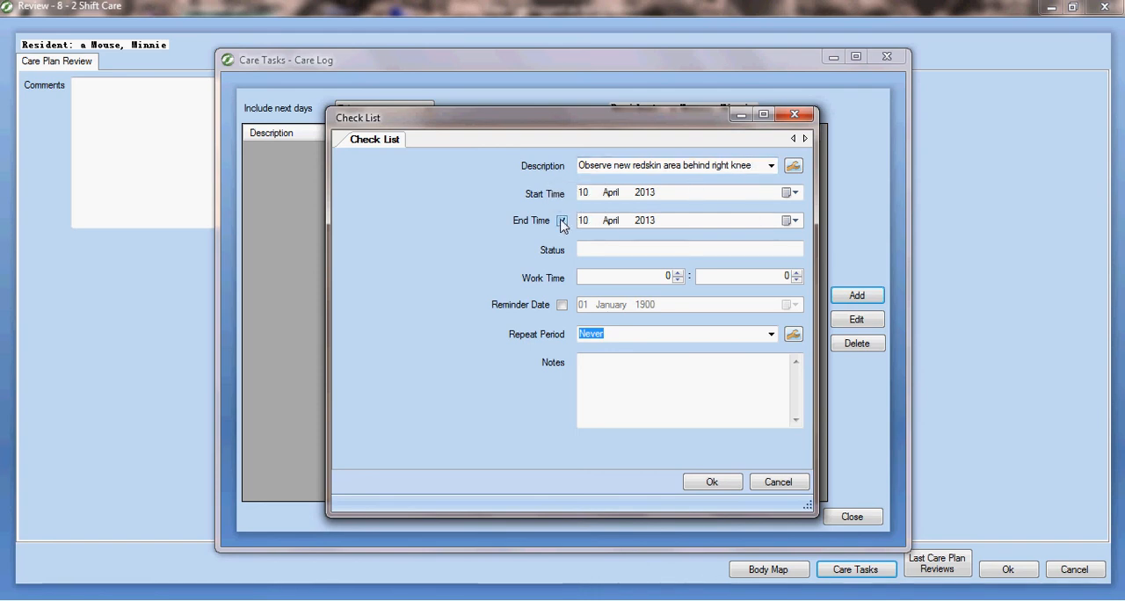
click(794, 221)
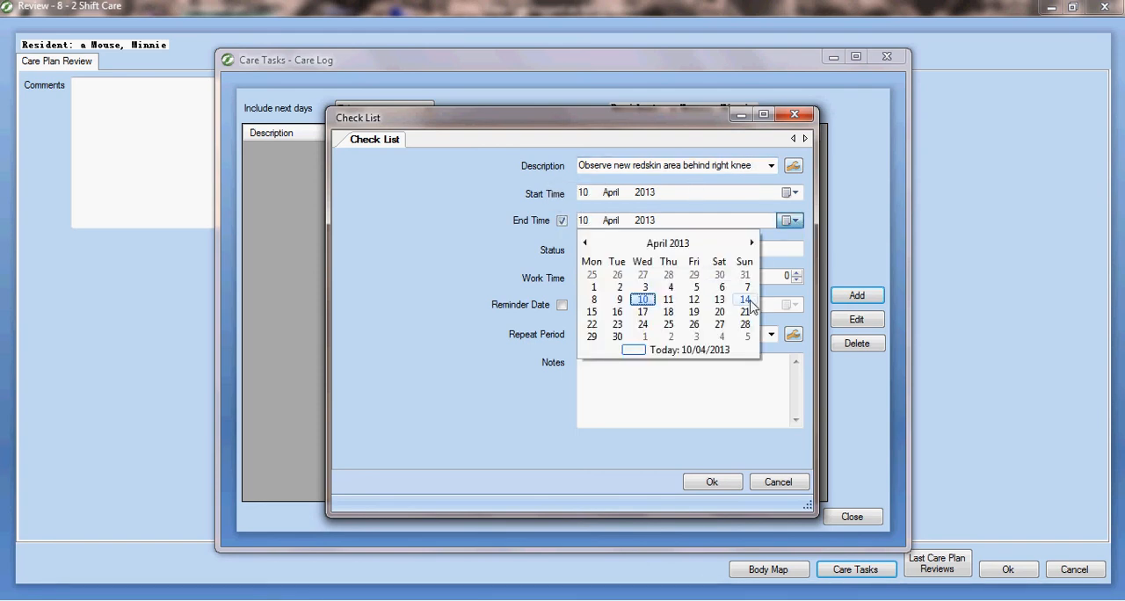
click(744, 300)
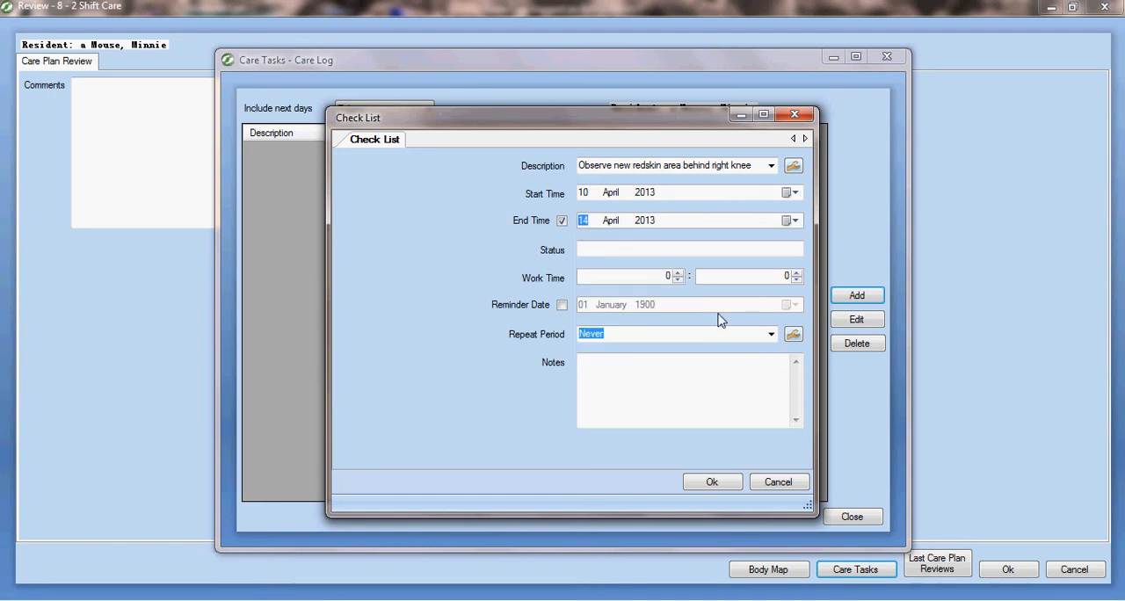
click(771, 334)
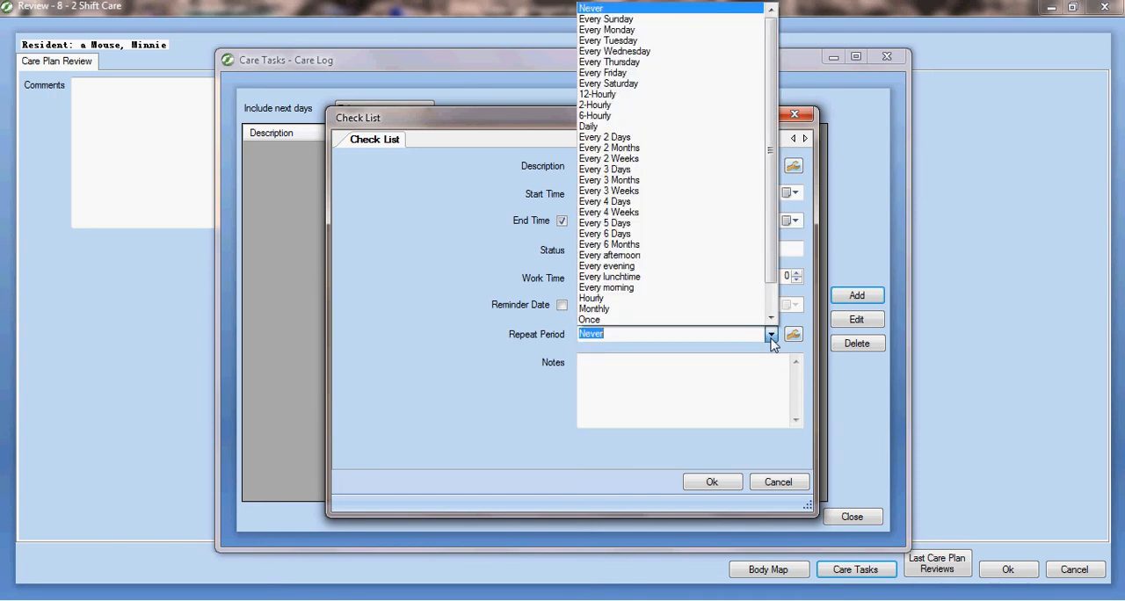
click(673, 127)
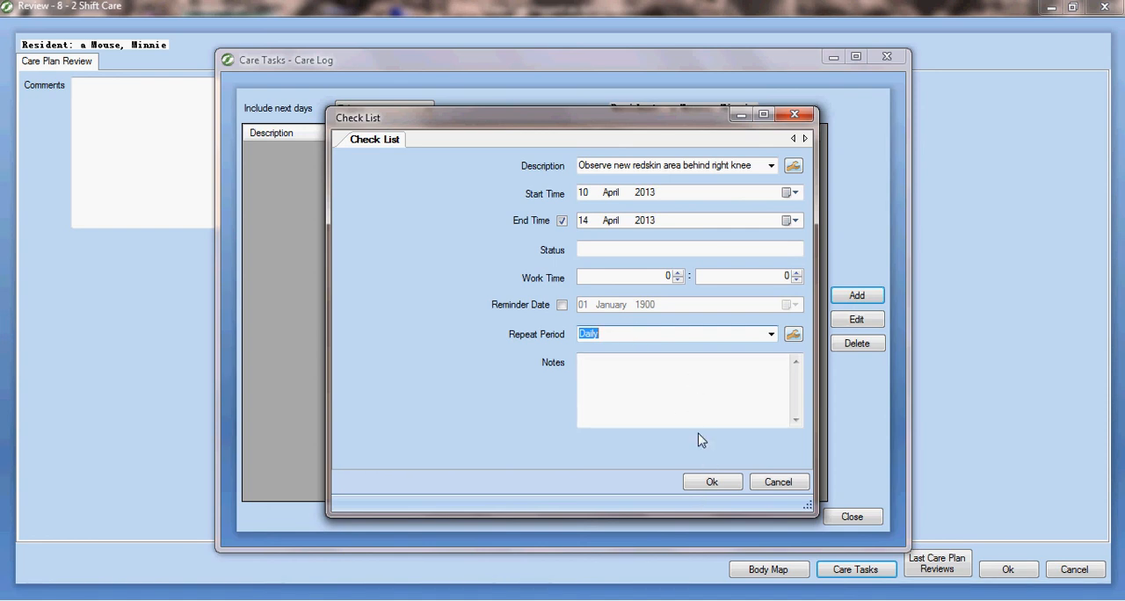
click(711, 484)
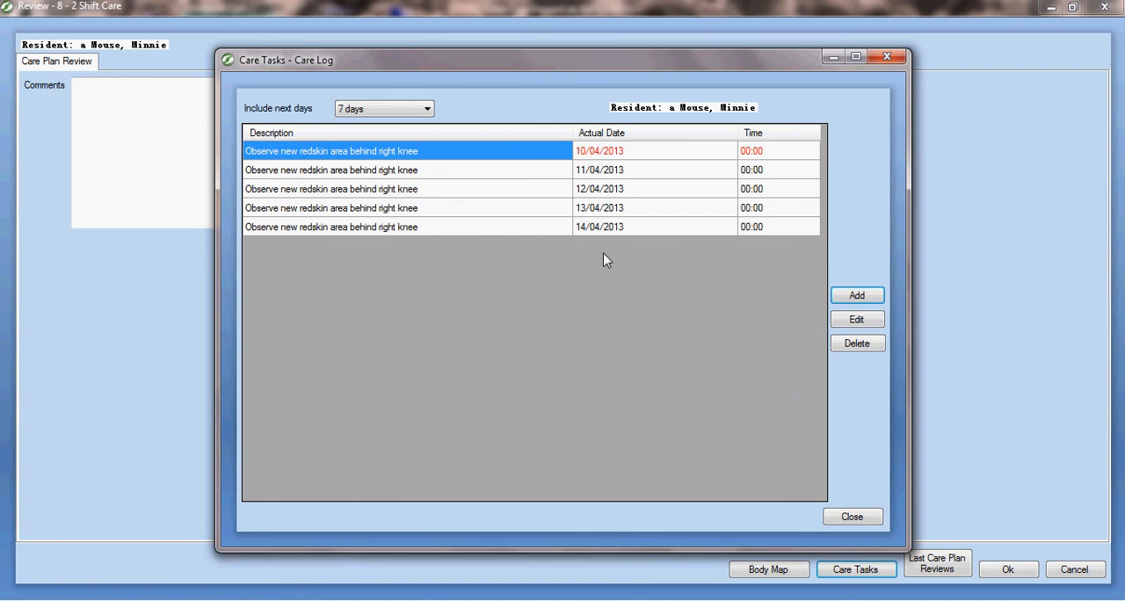
click(857, 518)
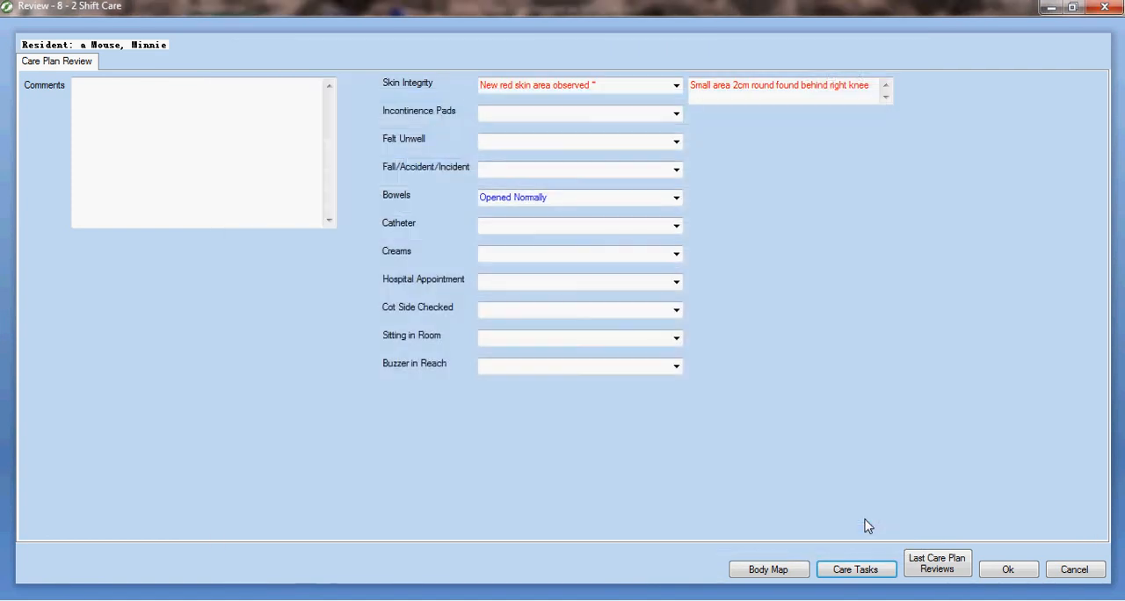
Add a body map observation for the bottom of the front right leg reading "Small area of new redskin found - approx 2cm circle"
click(777, 572)
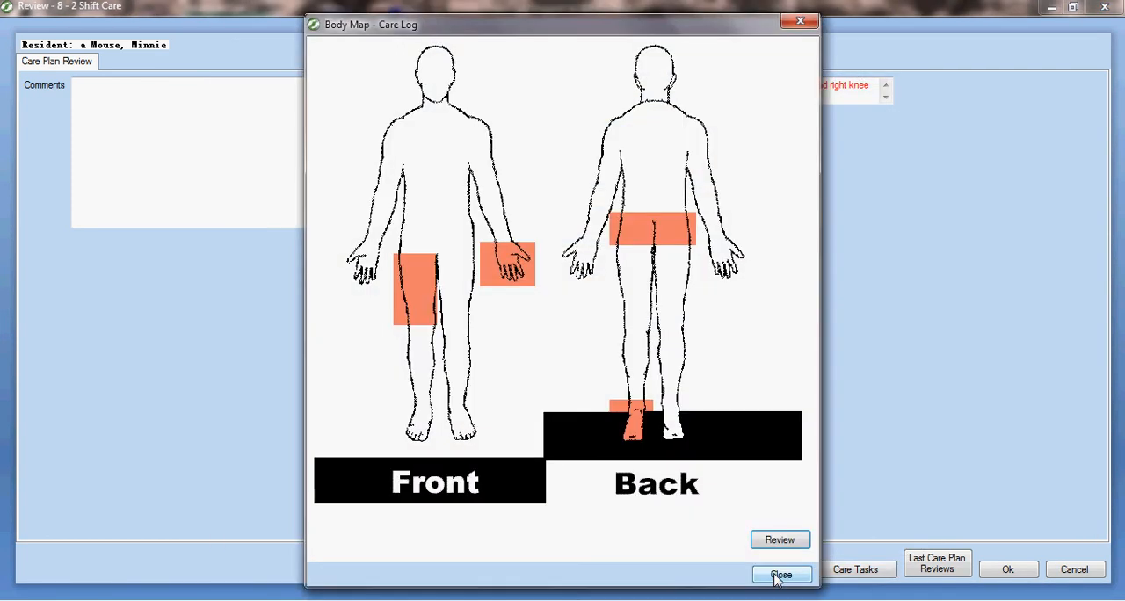
click(424, 339)
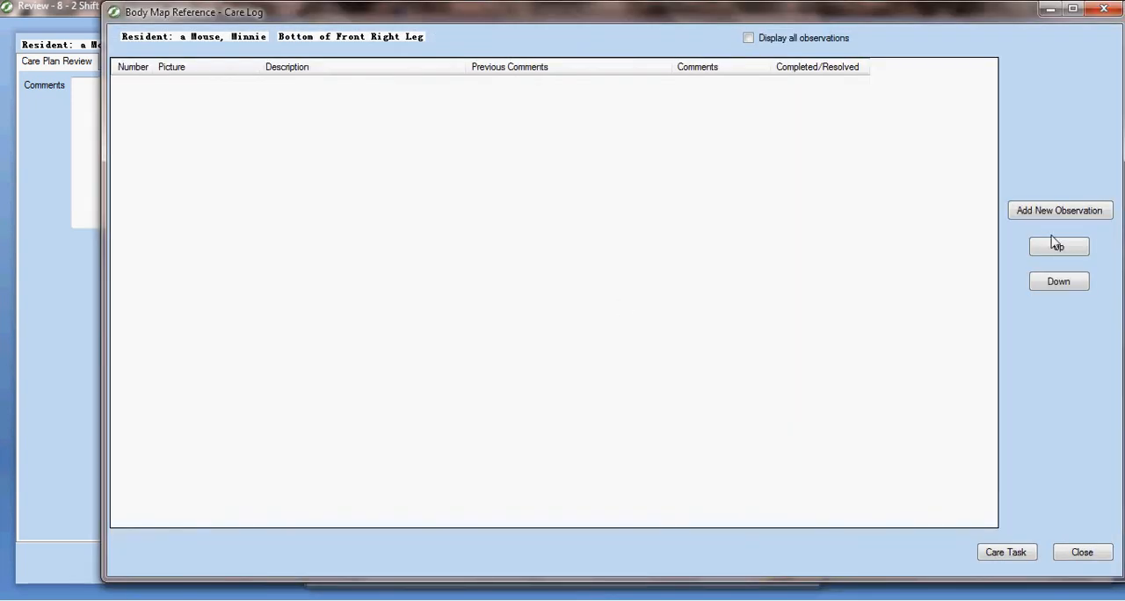
click(1074, 220)
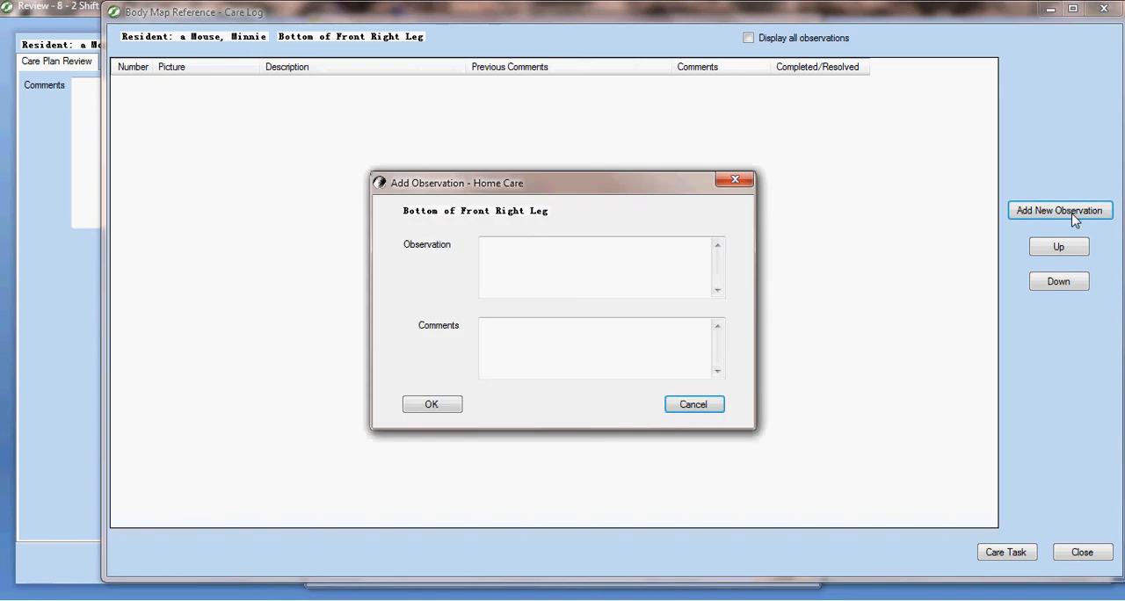
click(703, 259)
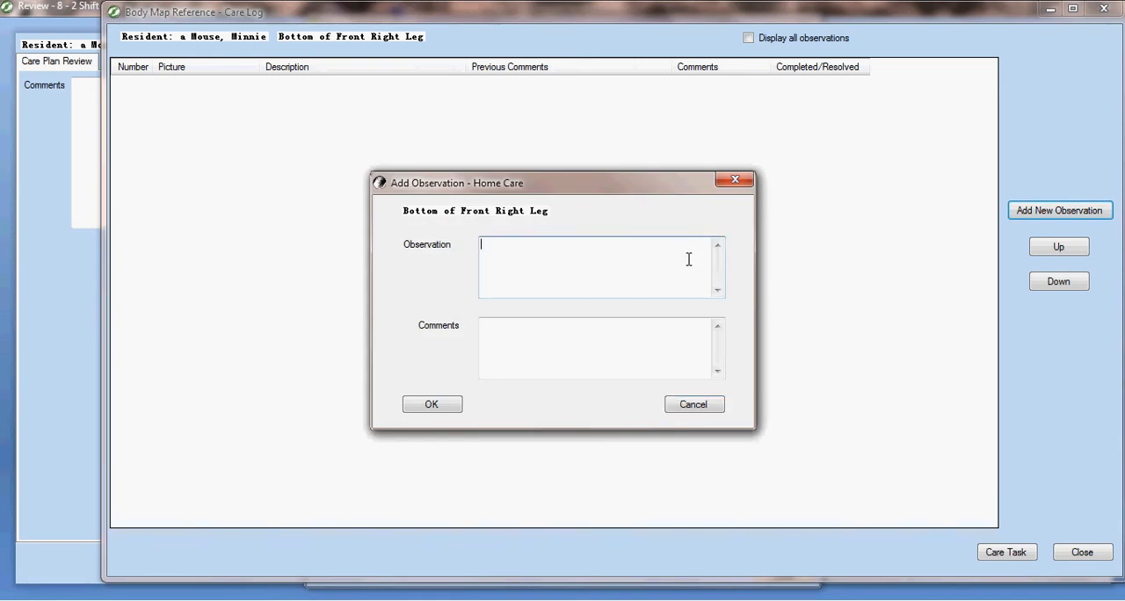
text(Small area of new redskin found )
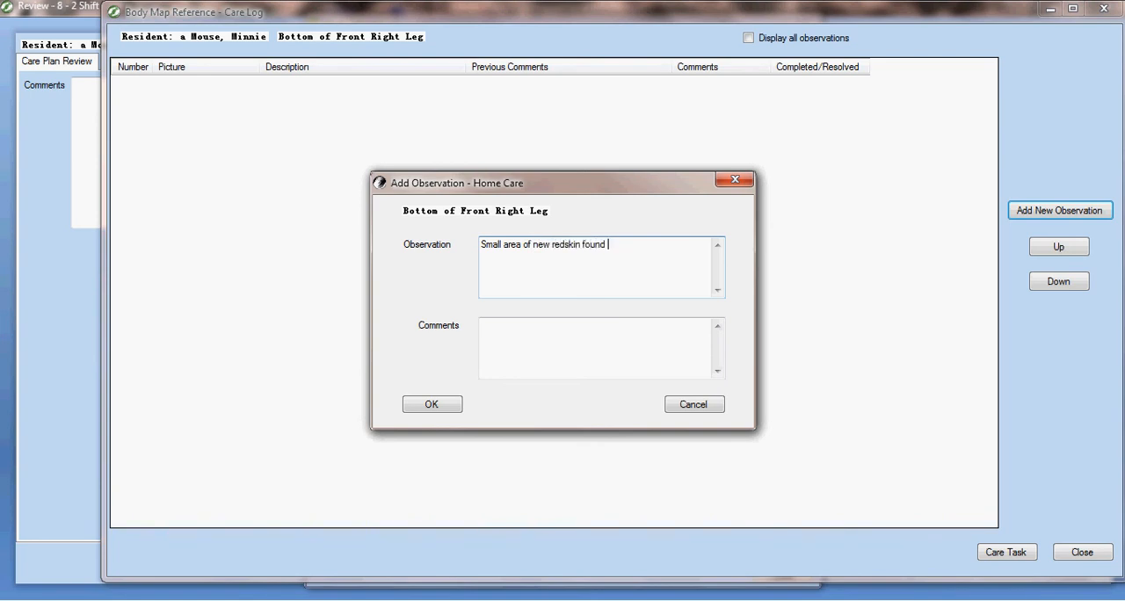
text(- approx 2cm c)
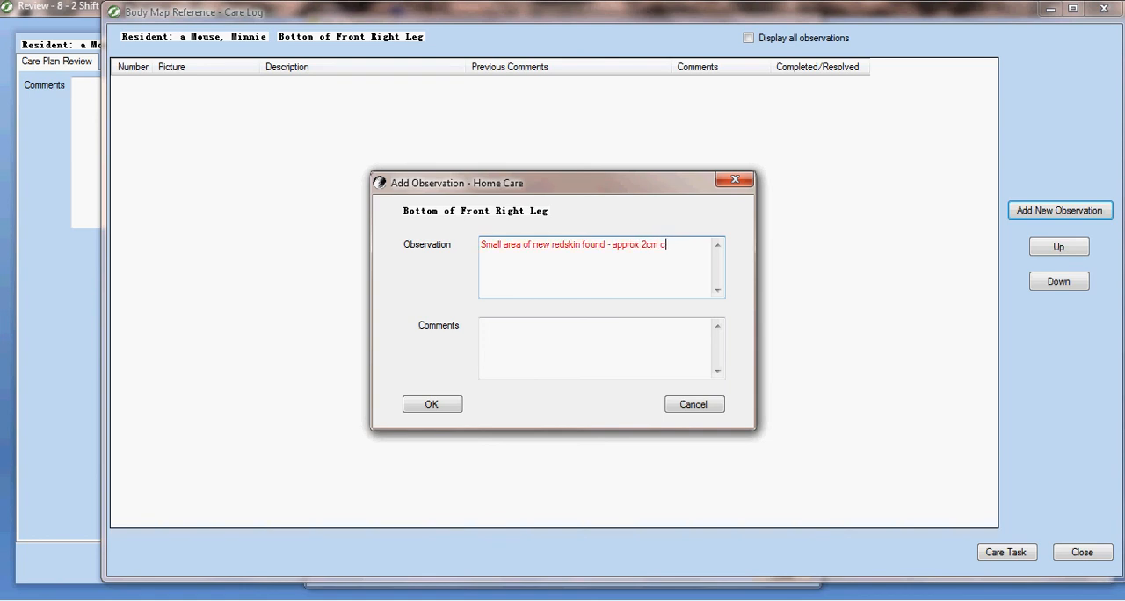
text(ircle)
Enter the comment "Applied dab of sudocrem" for the observation and save it
click(646, 343)
text(Appl)
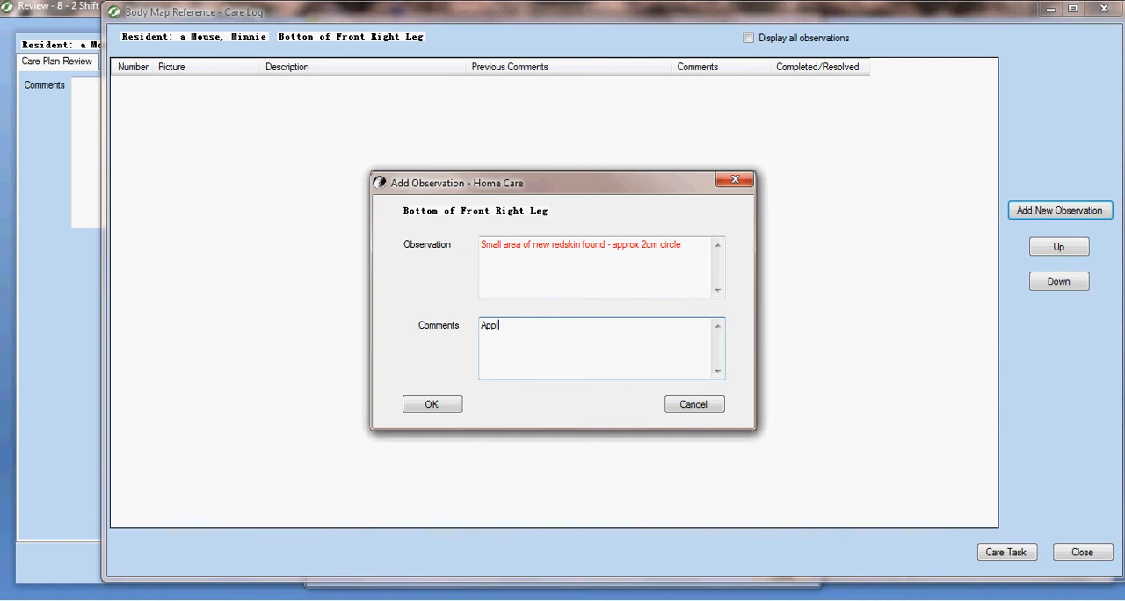
text(ied dab of sudocrem)
click(428, 404)
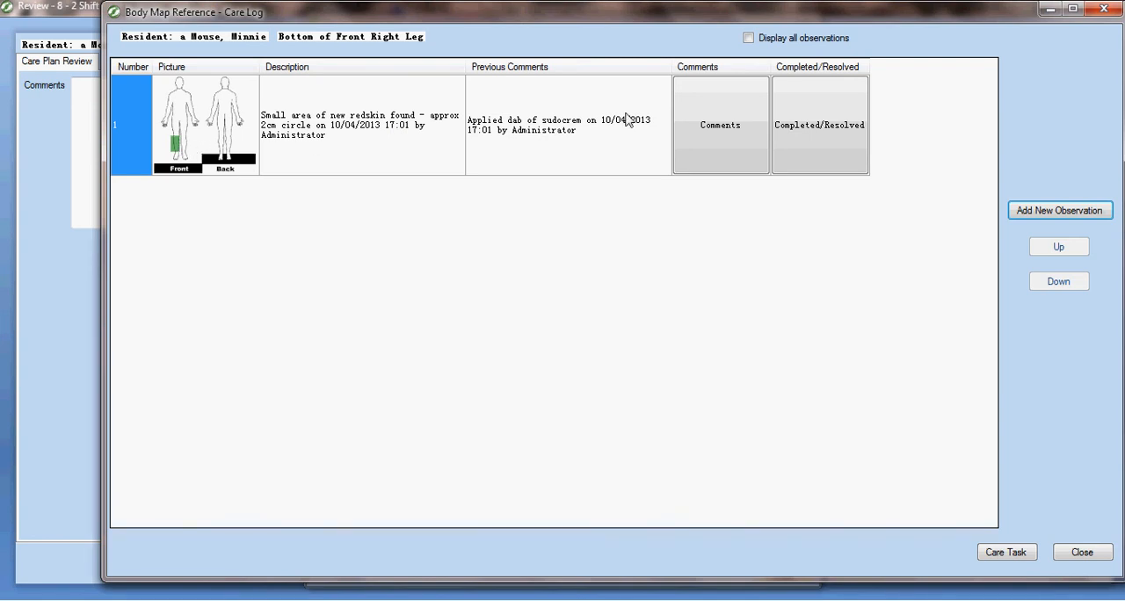
View the pictures window for the new observation, and close the body map to return to the shift review
click(221, 86)
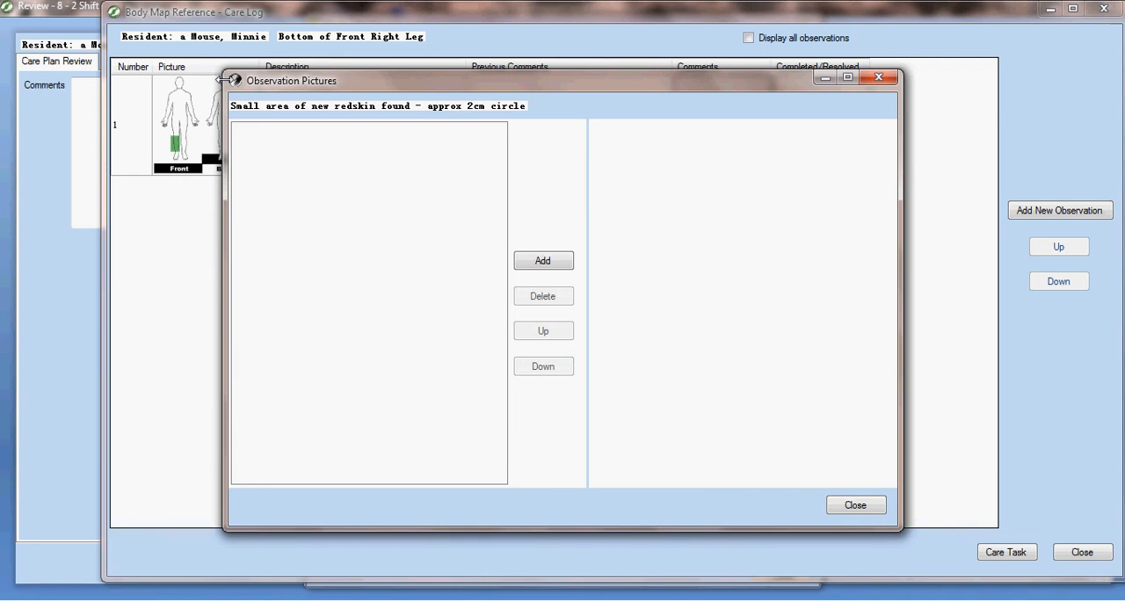
click(855, 505)
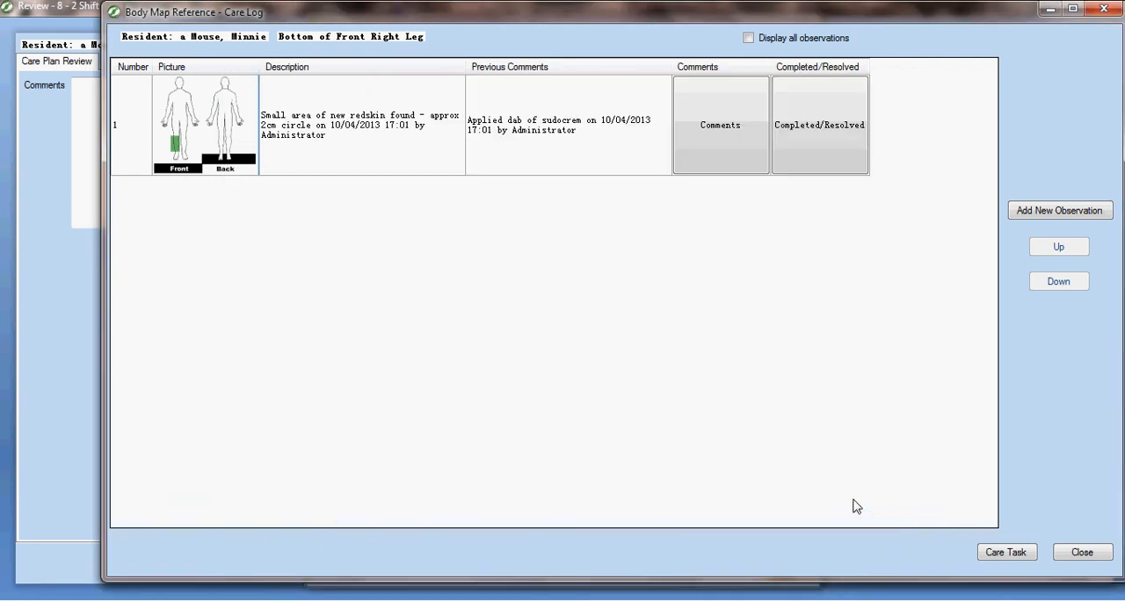
click(1081, 552)
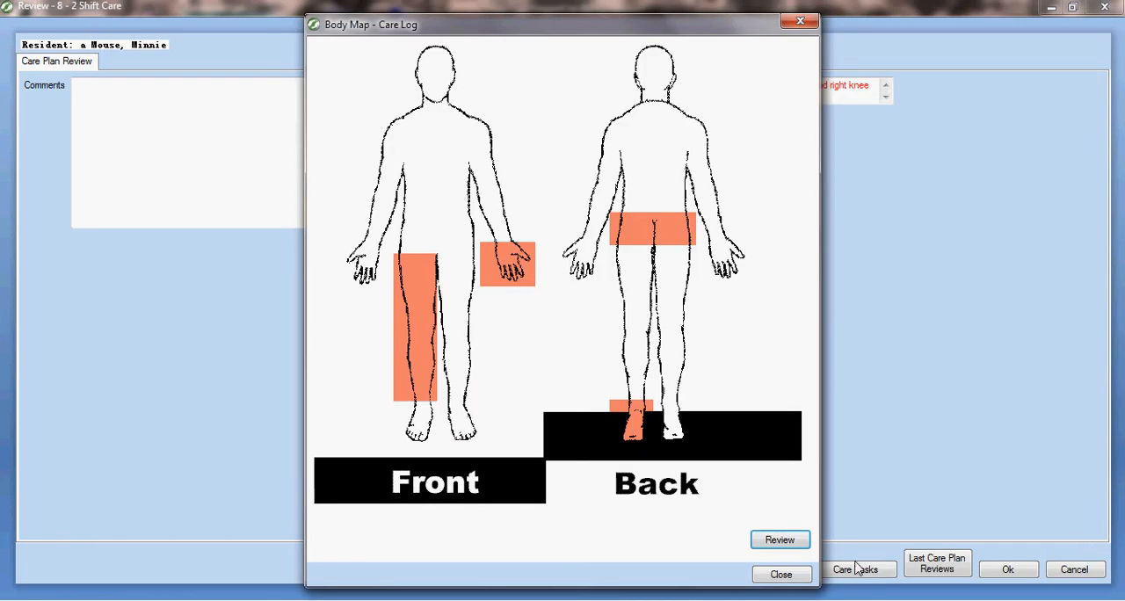
click(778, 577)
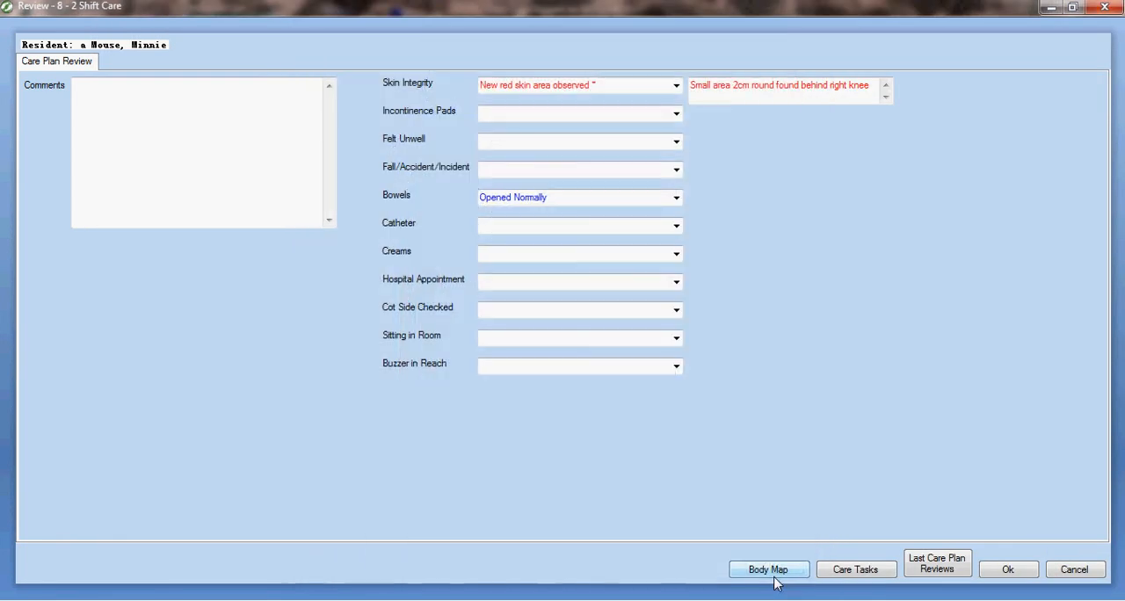
Save the shift review and open the desired outcomes text of the resident's Skin Integrity care plan for editing
click(1009, 569)
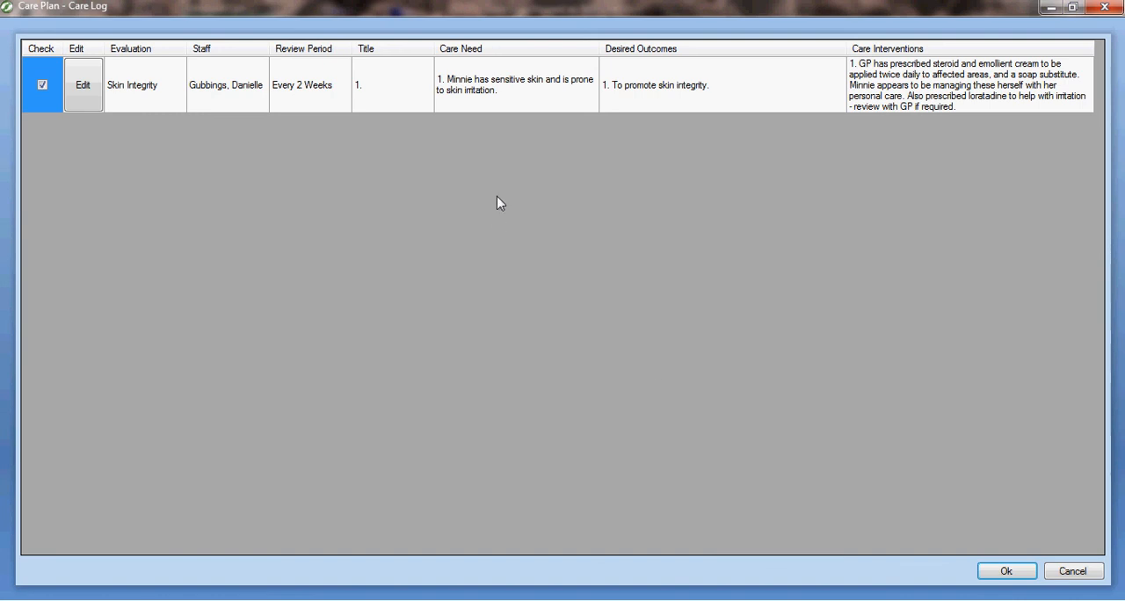
click(82, 87)
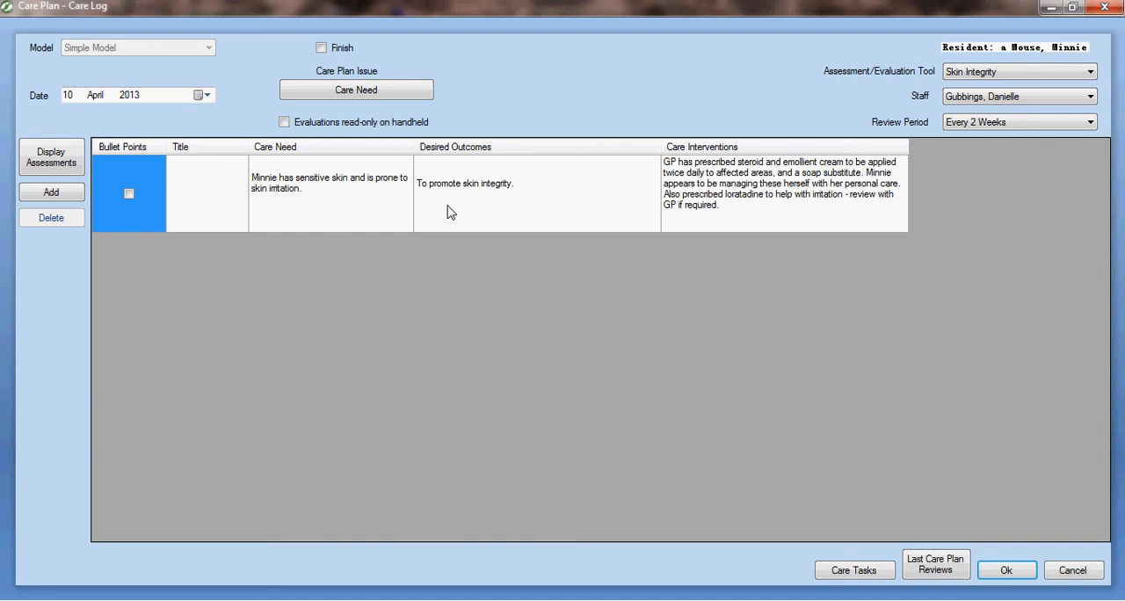
click(550, 194)
click(549, 194)
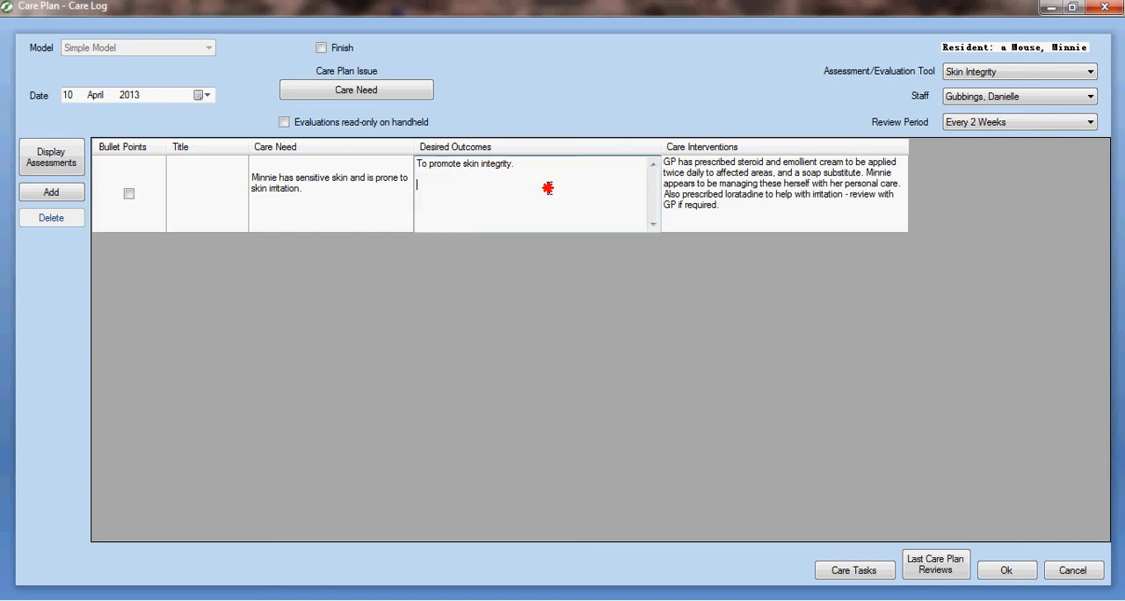
click(542, 167)
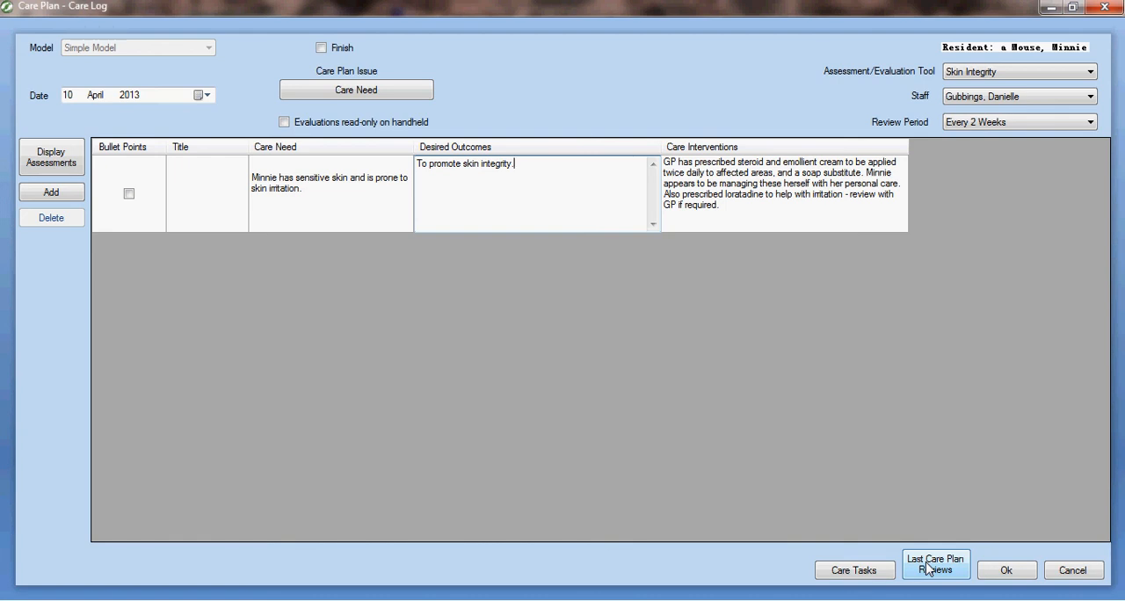
Save the Skin Integrity care plan, confirm the care plan list and leave the alarm's additional care recording for later
click(1022, 576)
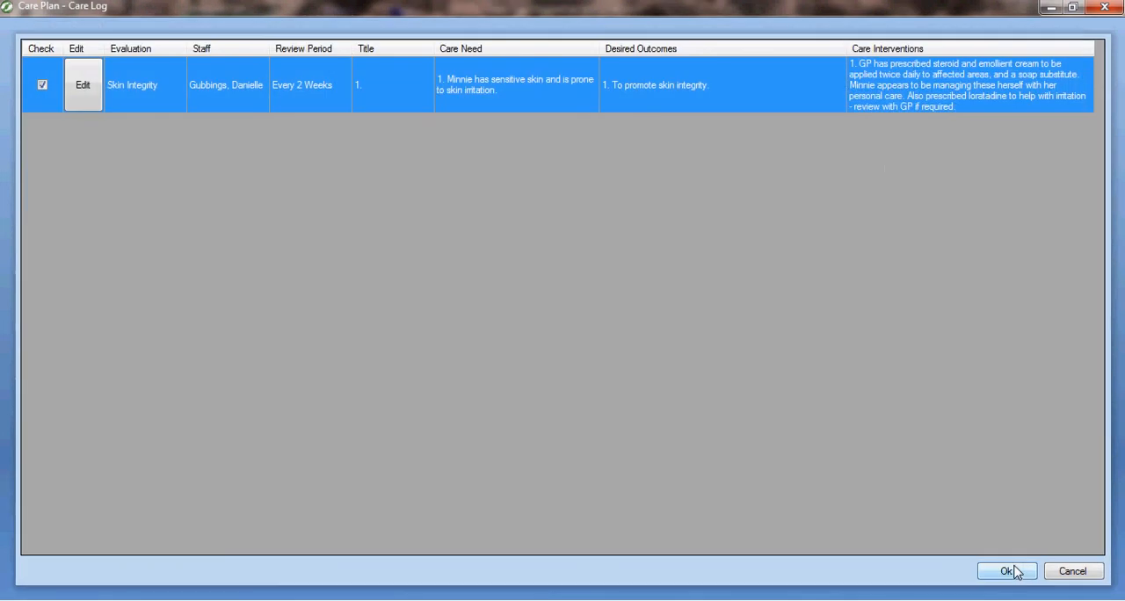
click(1016, 572)
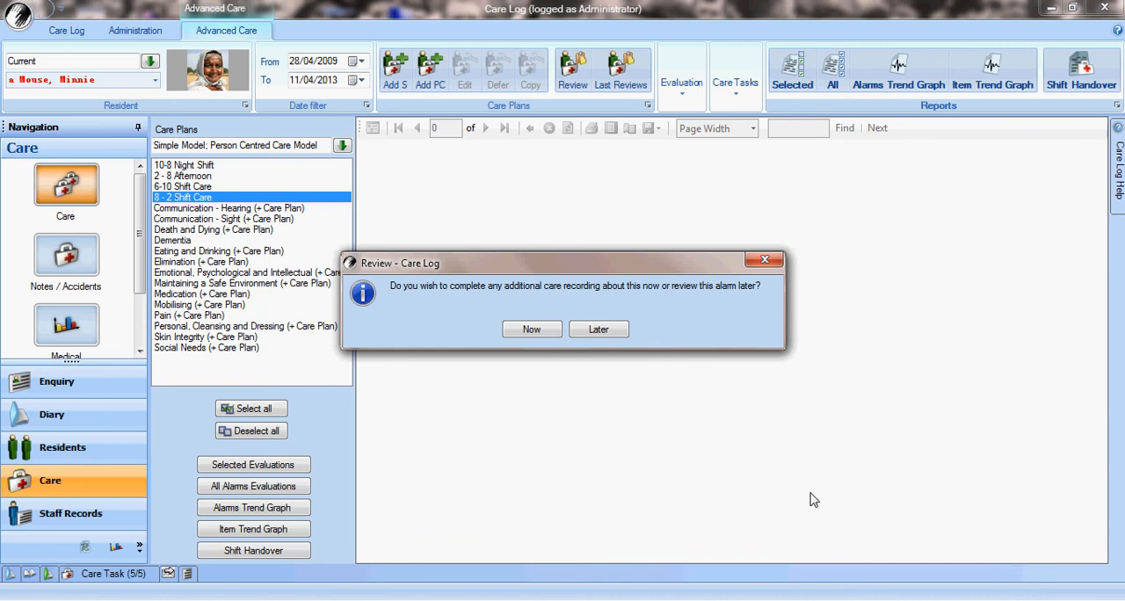
click(606, 331)
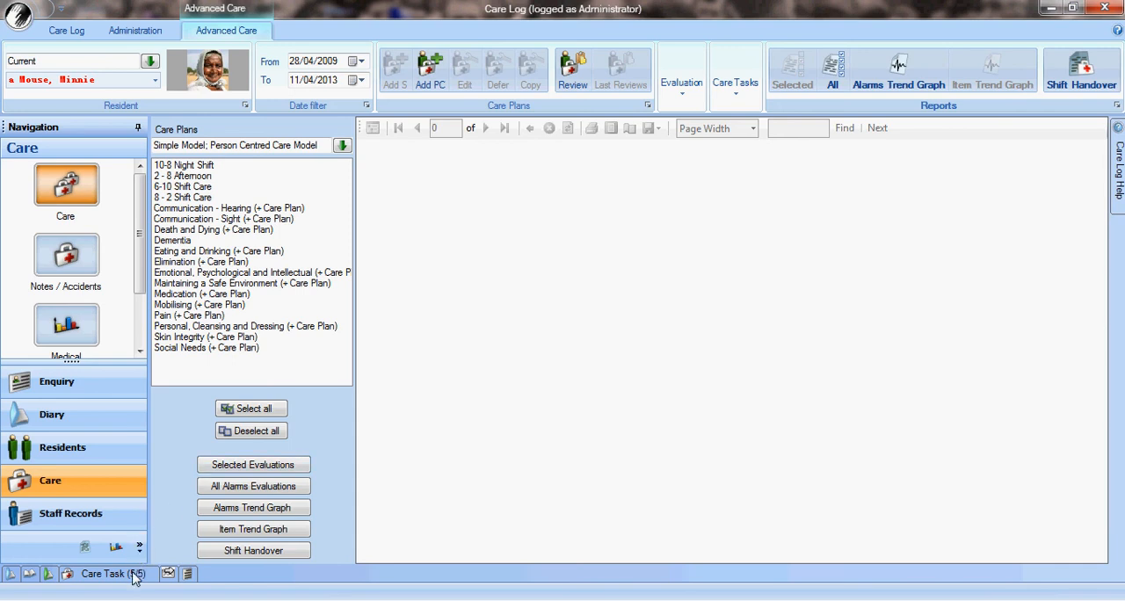
View the list of outstanding care tasks and the diary alarms raised by the shift review
mouse_move(134, 576)
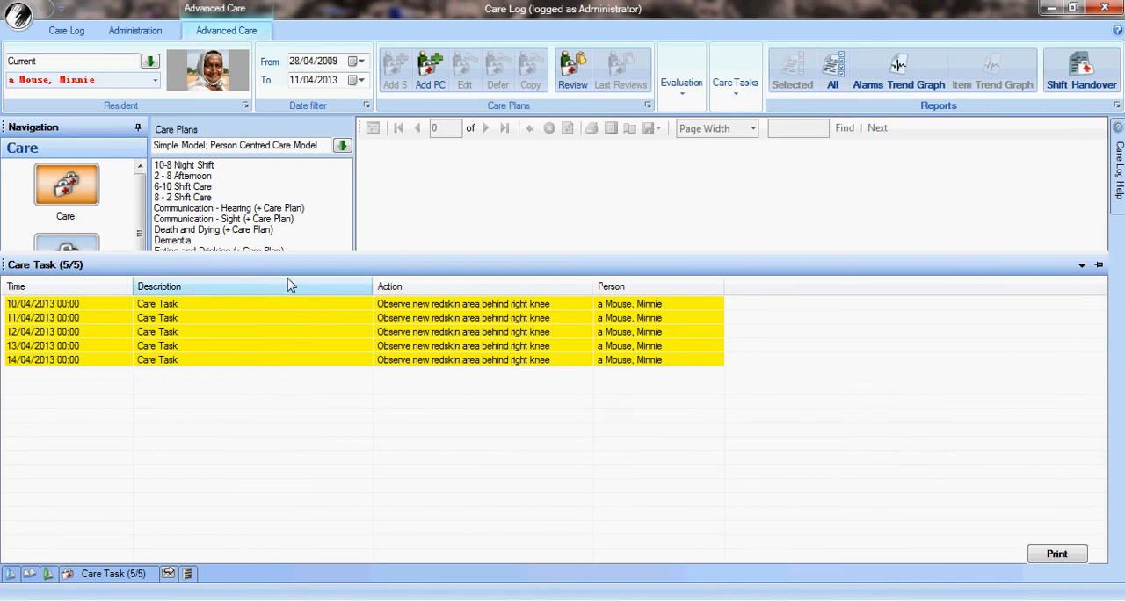
click(11, 574)
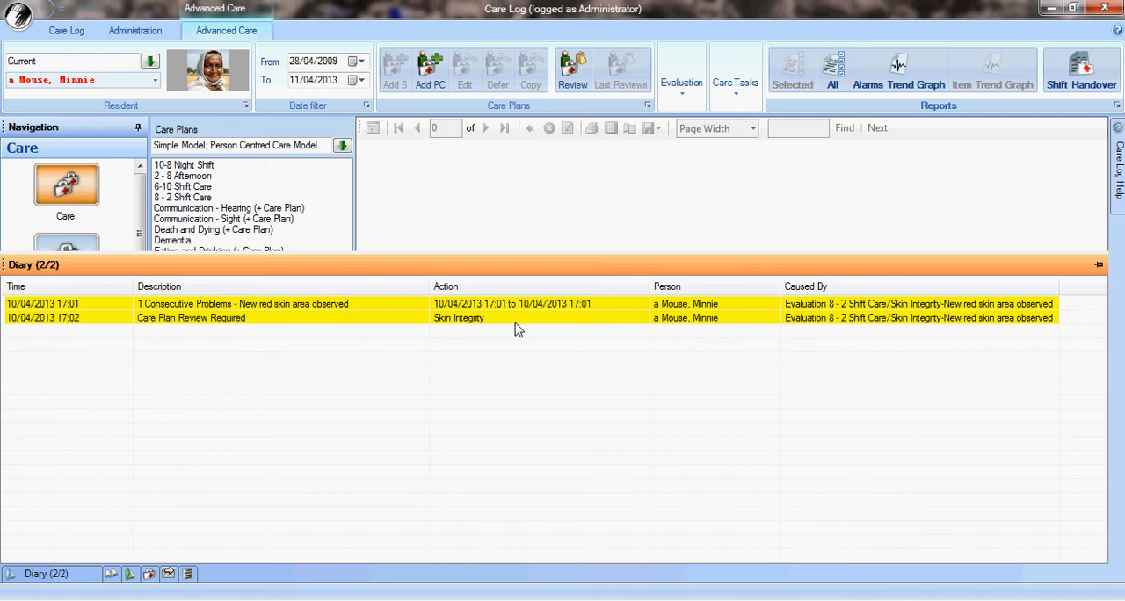
Run the Shift Handover report with its preset options and read through the resident's care tasks, outstanding care plan reviews and new alarms
click(1093, 81)
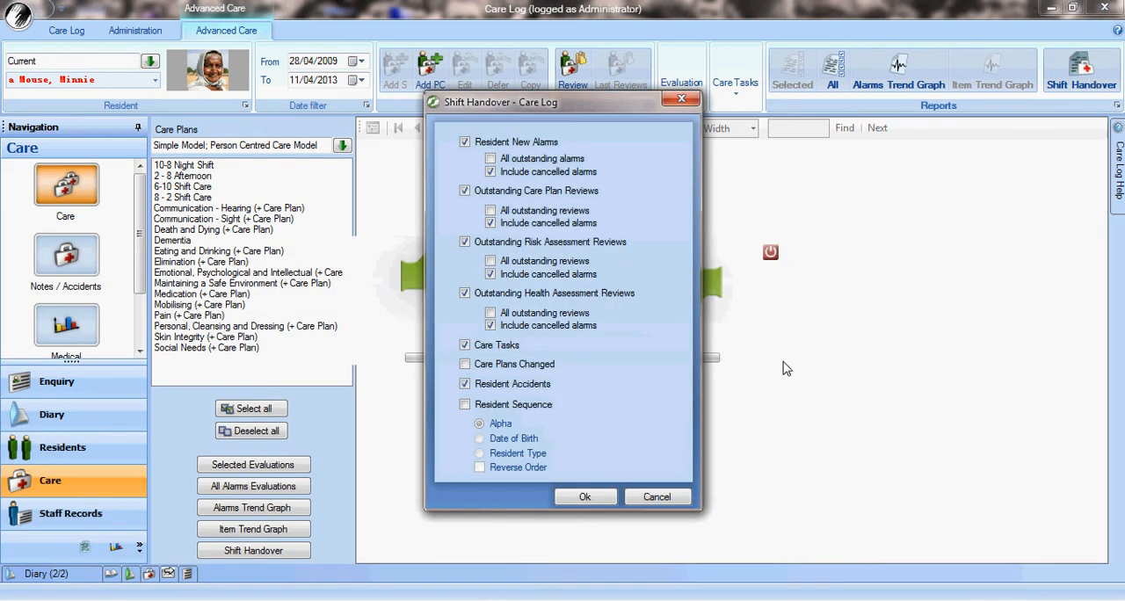
click(584, 497)
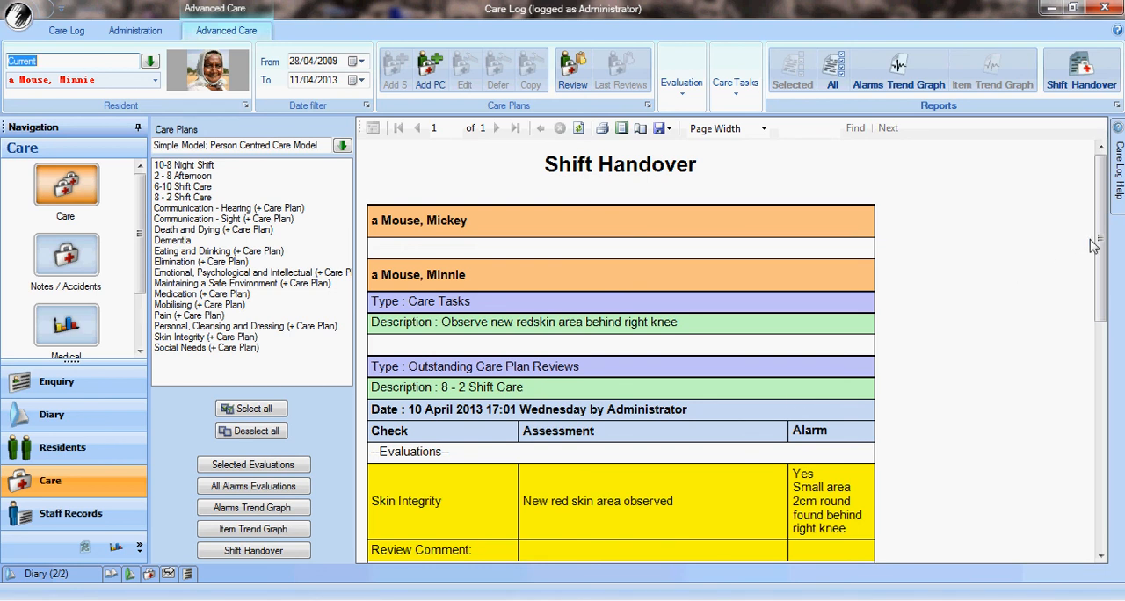
drag(1099, 247, 1097, 255)
drag(1101, 249, 1101, 286)
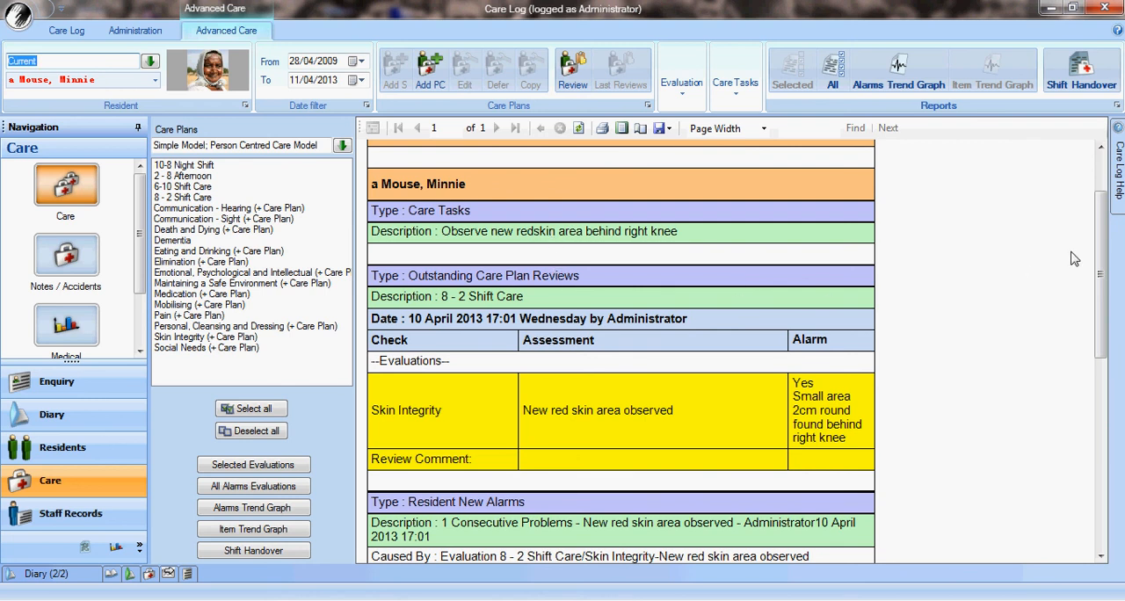
drag(1102, 248, 1104, 314)
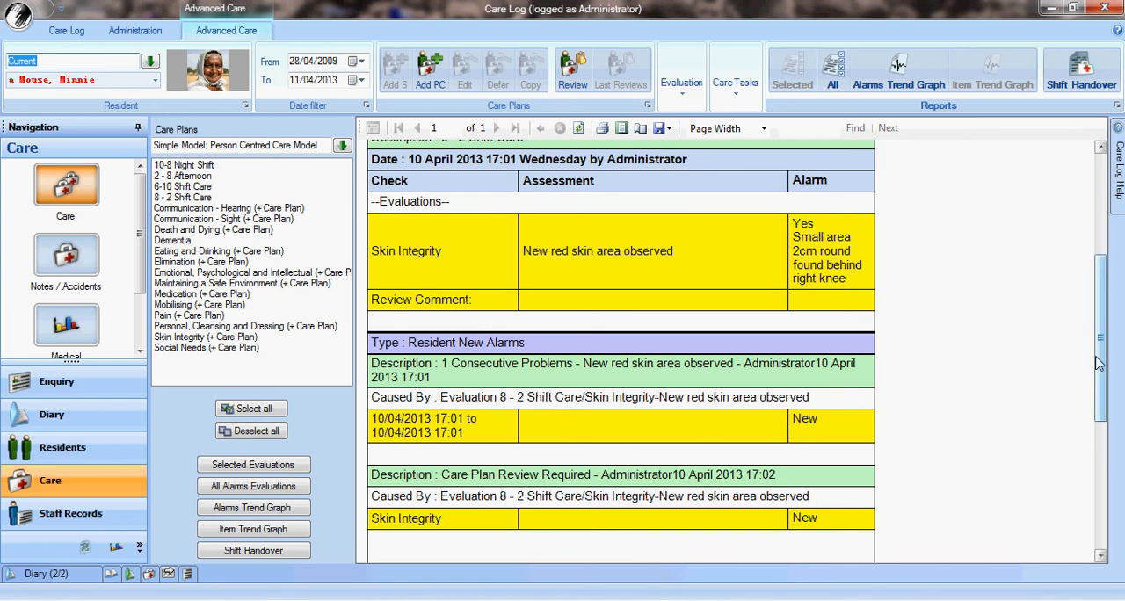
drag(1098, 363, 1102, 393)
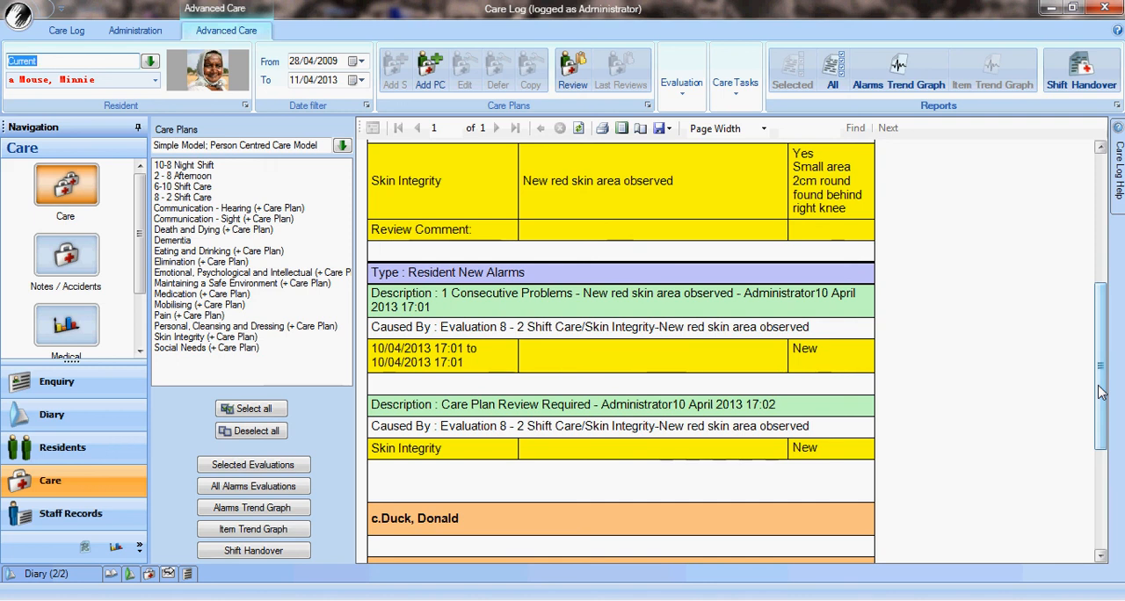